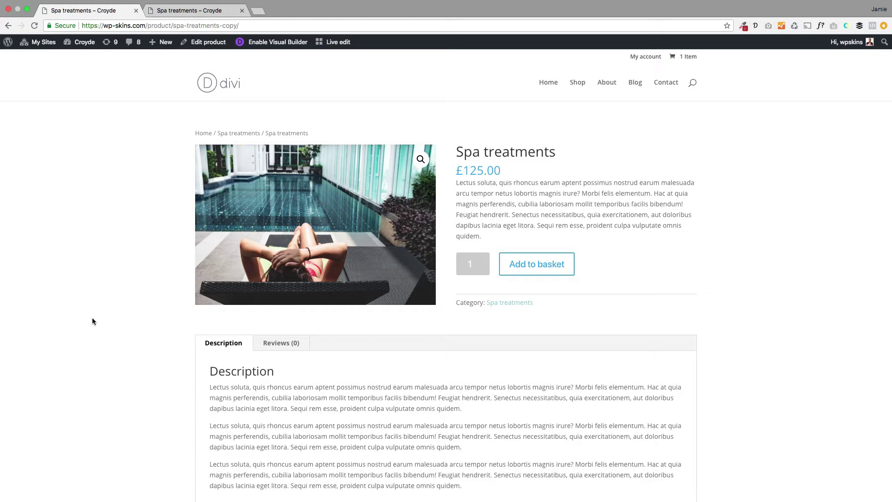
Step: Compare the copied and original Spa treatments product pages, then head to the Croyde dashboard
left_click(225, 10)
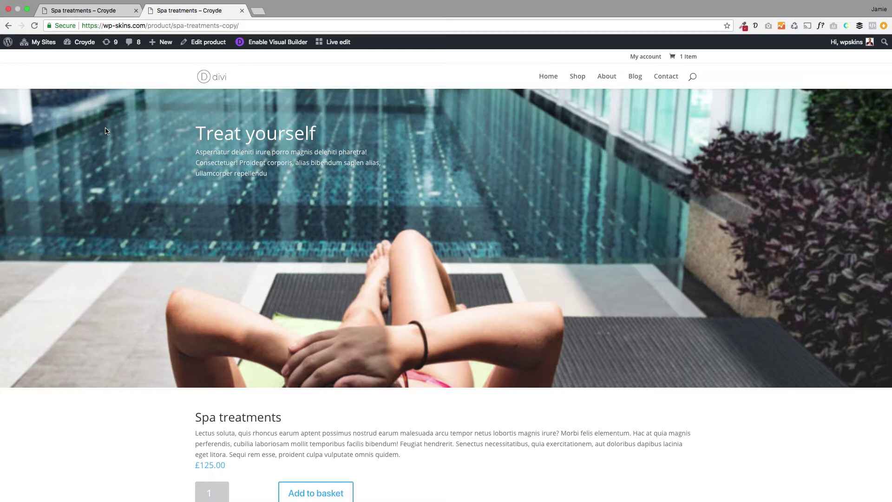
left_click(91, 19)
left_click(190, 21)
left_click(79, 58)
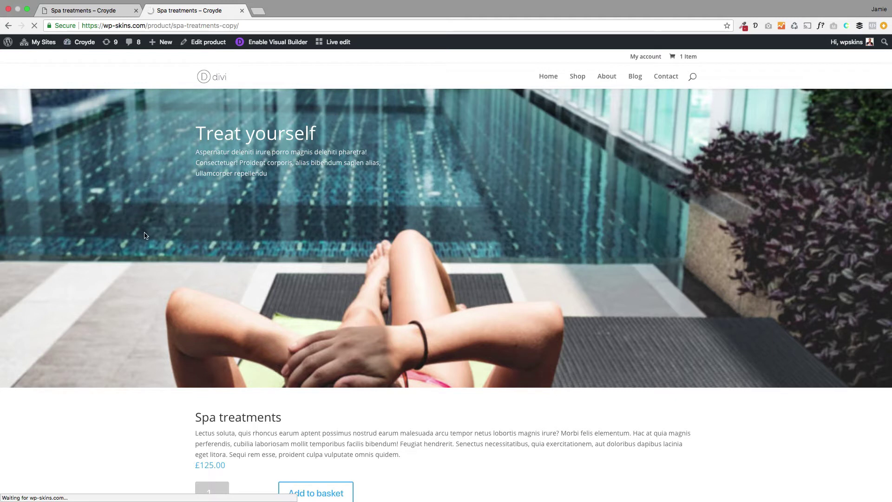
Step: Duplicate the Crambling product from All Products, opening the new draft Crambling (Copy)
key("super+l")
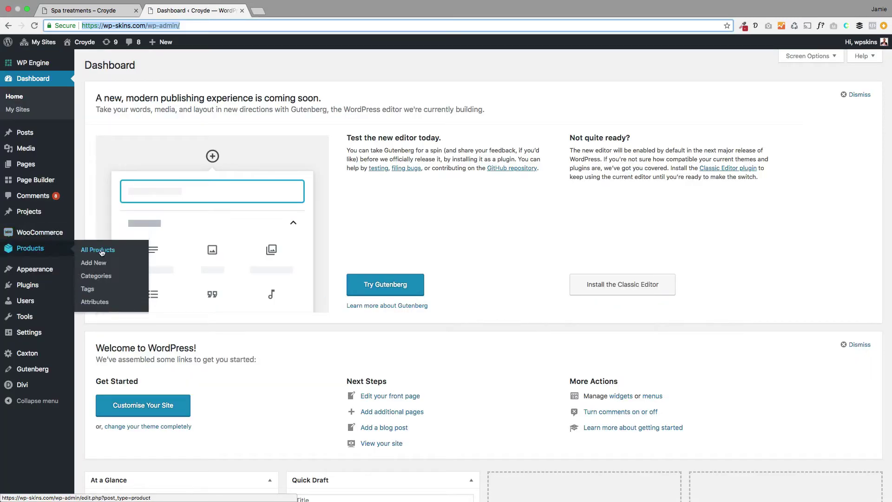
left_click(99, 250)
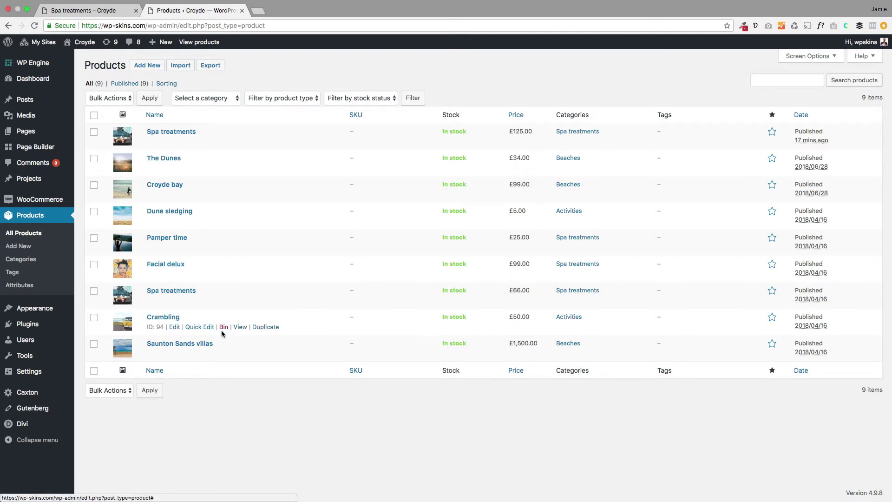
left_click(265, 328)
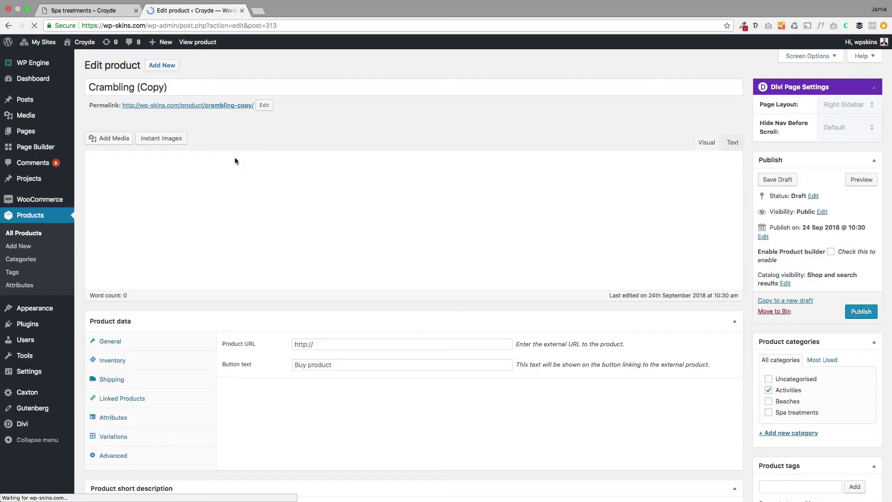
Step: Publish Crambling (Copy), view its £50.00 product page, then return to its edit screen
left_click(859, 313)
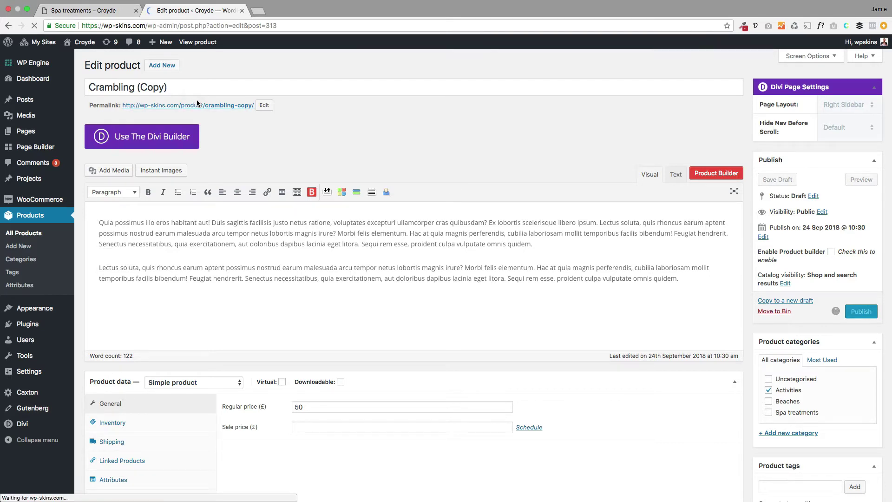
left_click(197, 42)
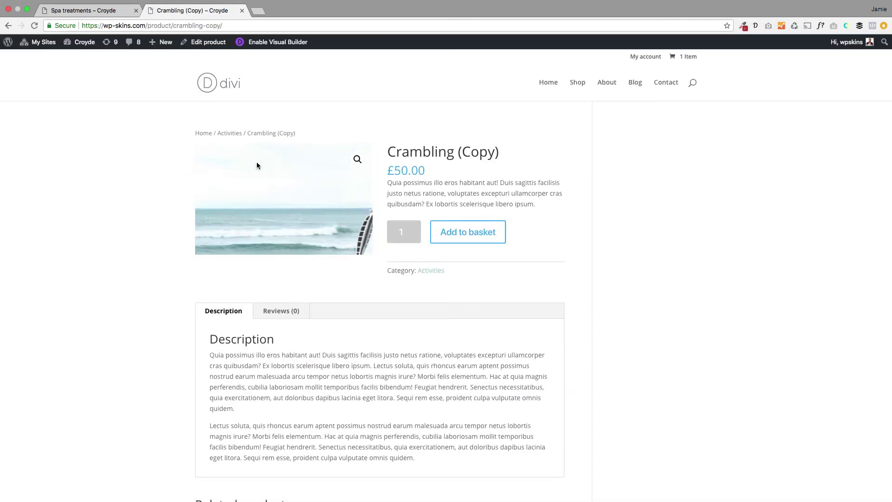
left_click(198, 43)
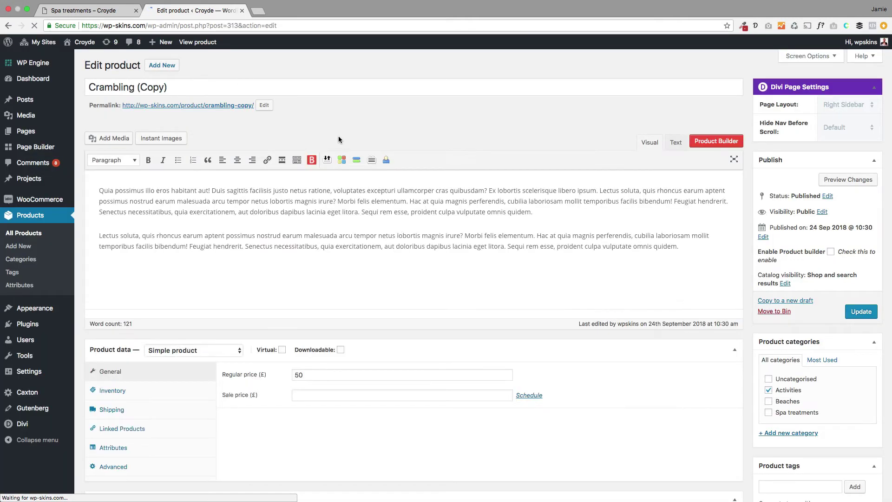
Step: Set the Page Layout to No Sidebar, update the product, and launch the Product Builder
left_click(846, 105)
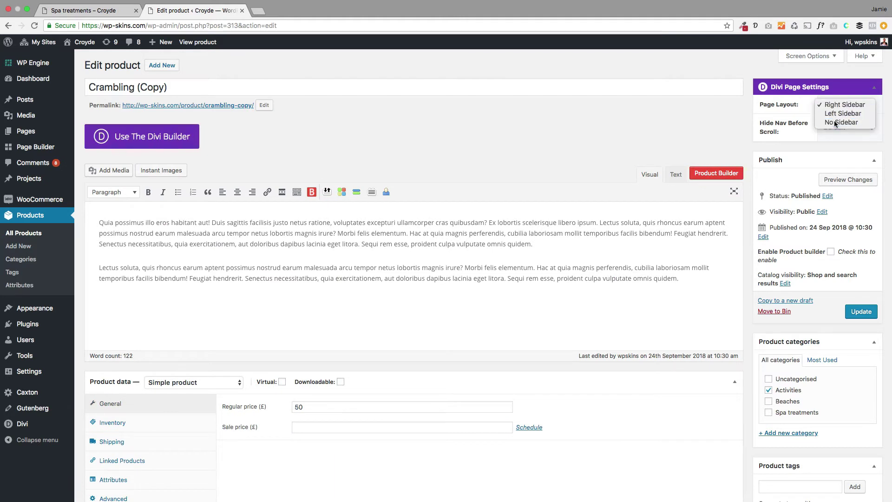
left_click(838, 122)
left_click(860, 312)
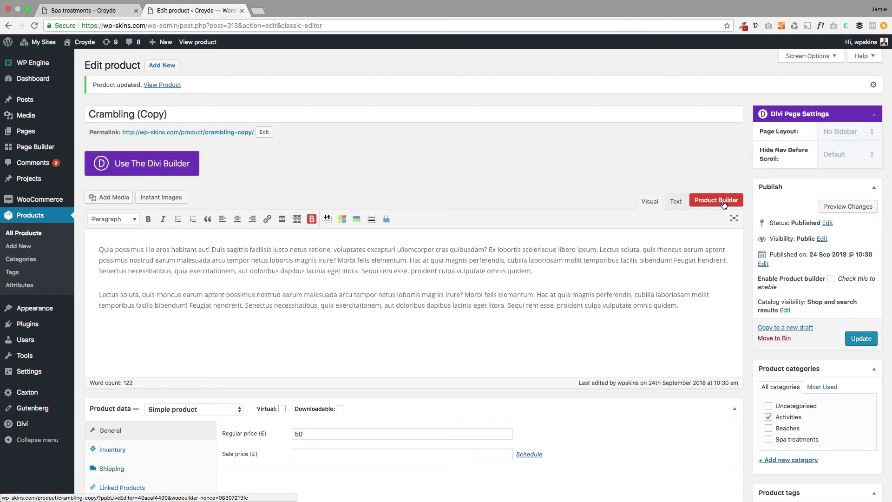
left_click(721, 203)
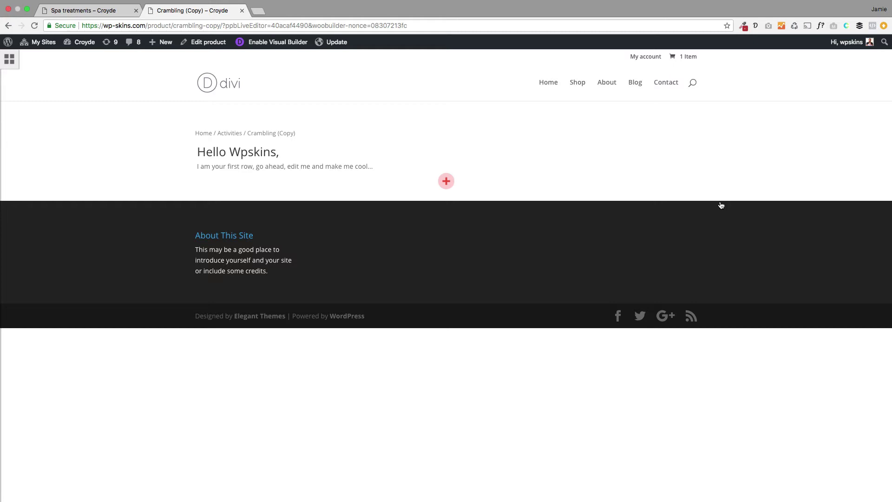
Step: Select and then deselect the text in the Hello Wpskins starter row
mouse_move(206, 134)
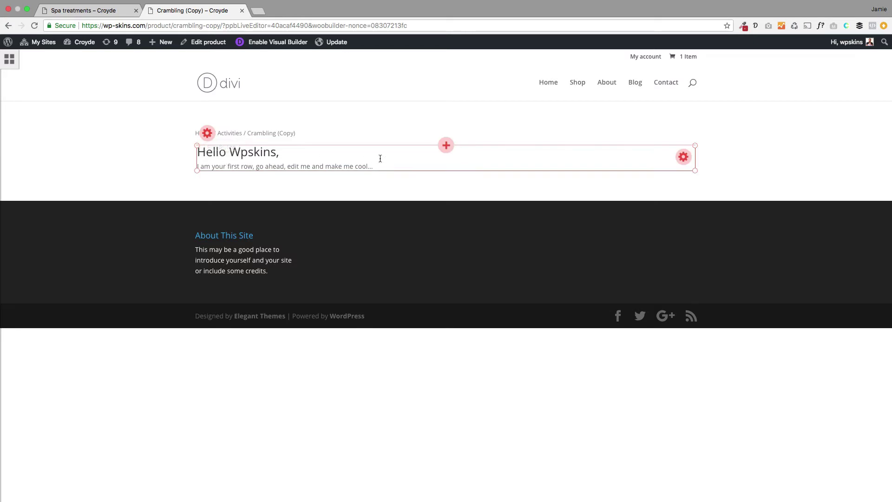
left_click_drag(390, 160, 211, 157)
left_click(226, 155)
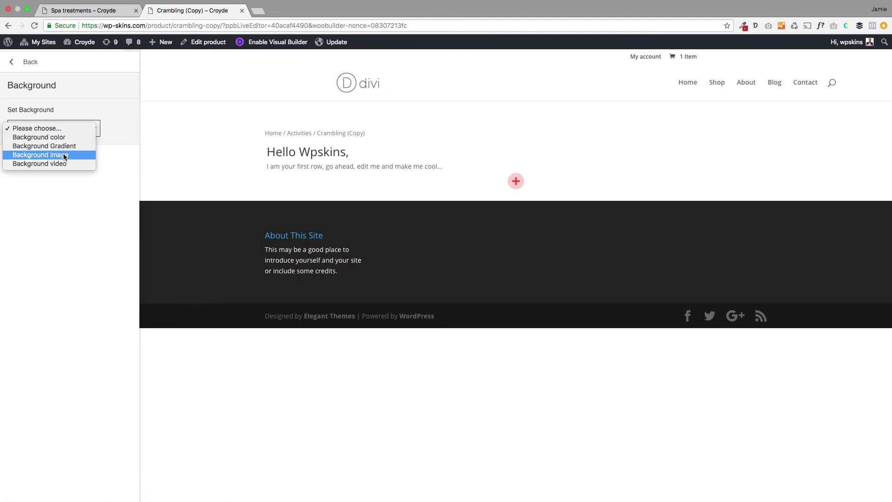
Step: Give the starter row the product's yellow van photo as its background image
left_click(65, 154)
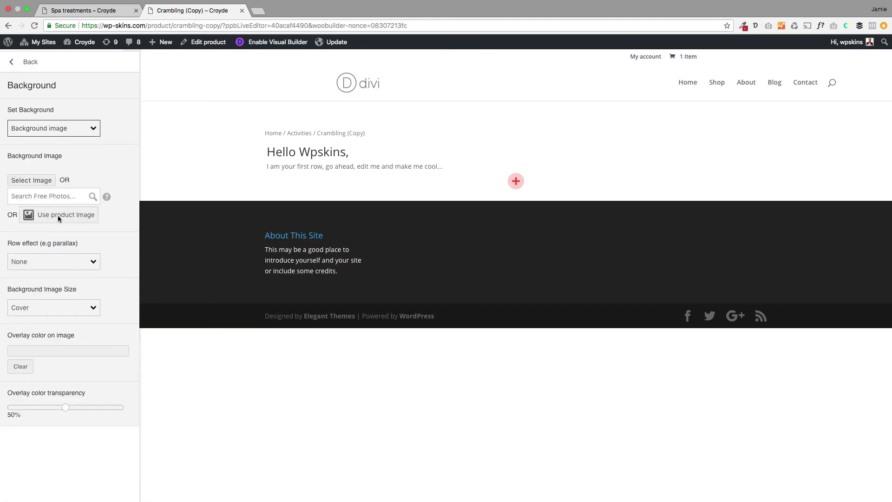
left_click(62, 215)
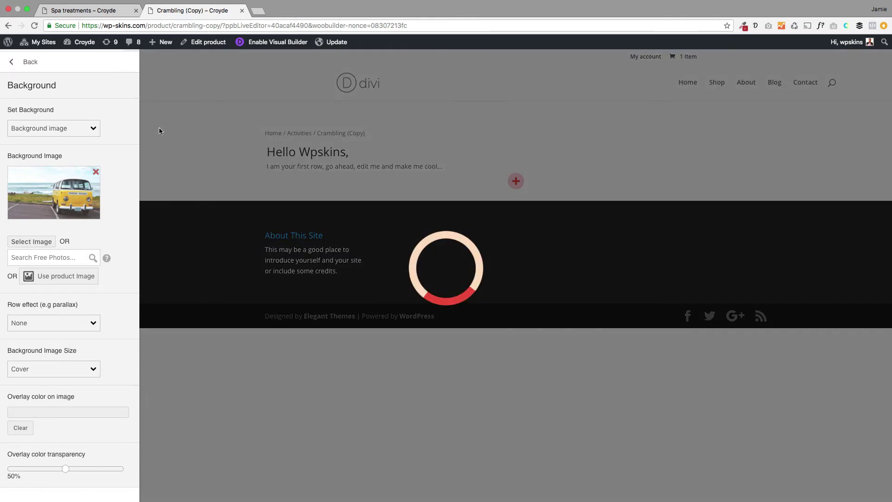
left_click(19, 62)
Step: Make the row Full width with a 650 px minimum row height
left_click(64, 86)
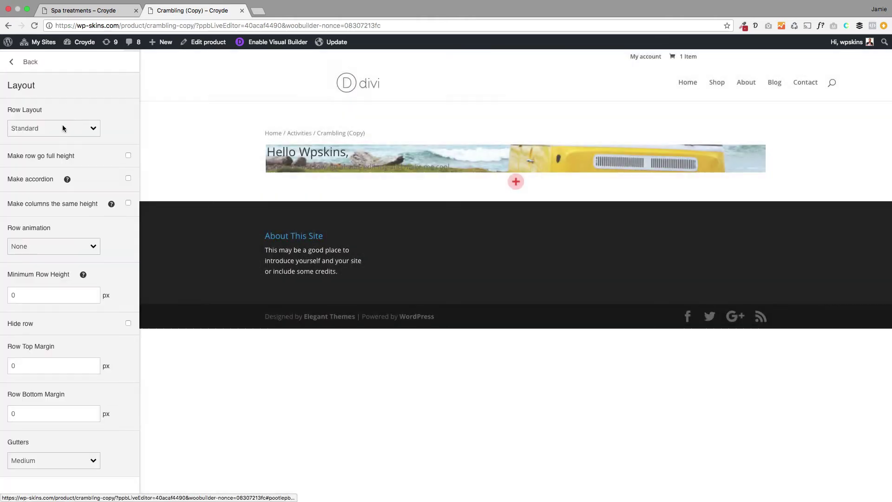
left_click(62, 126)
left_click(43, 136)
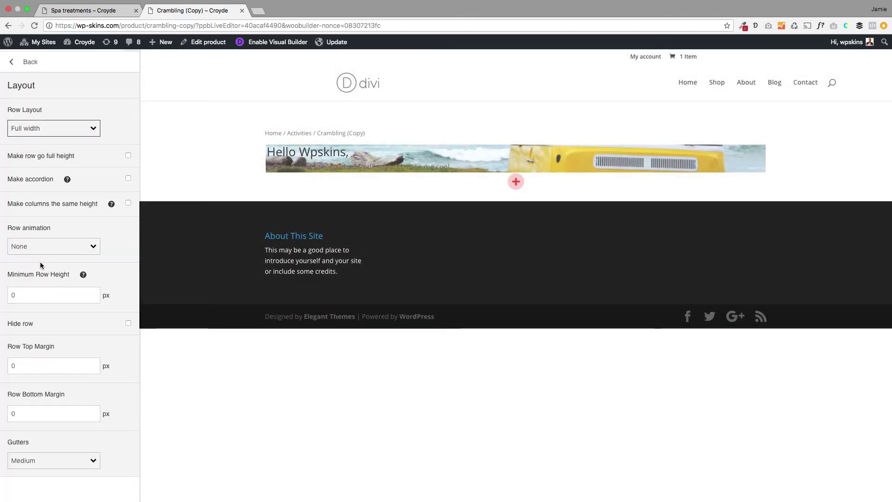
left_click_drag(44, 295, 1, 298)
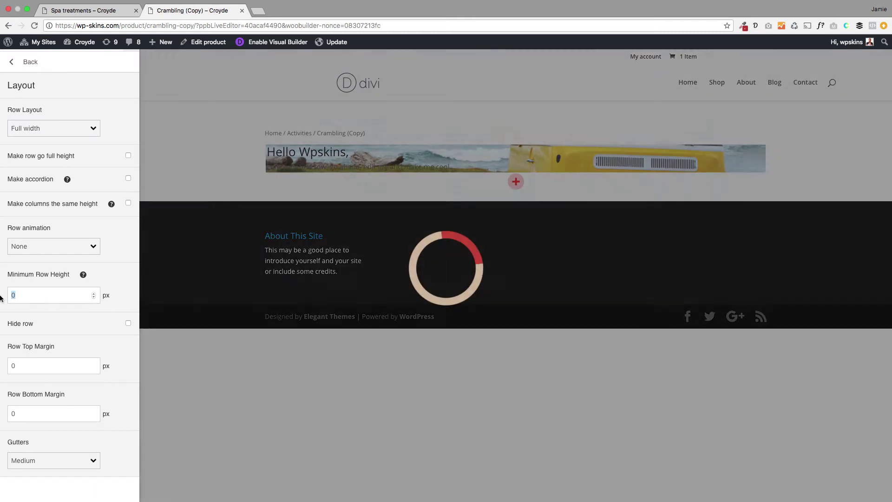
type("650")
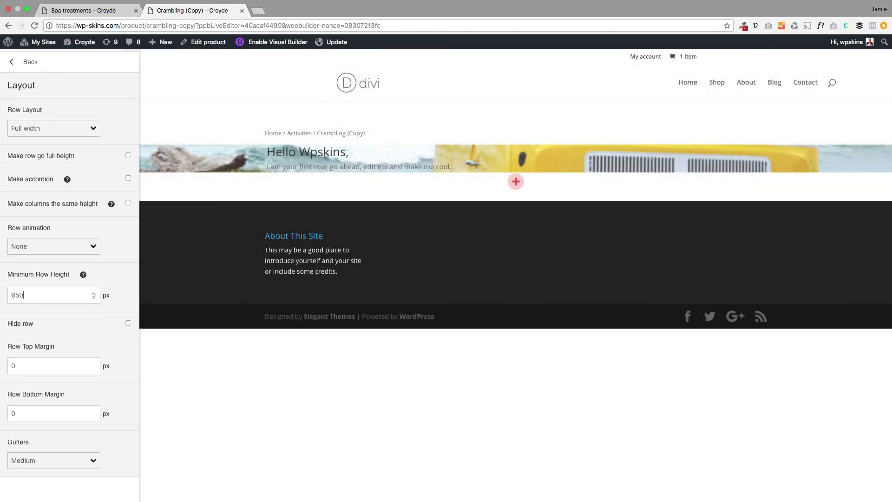
left_click(23, 366)
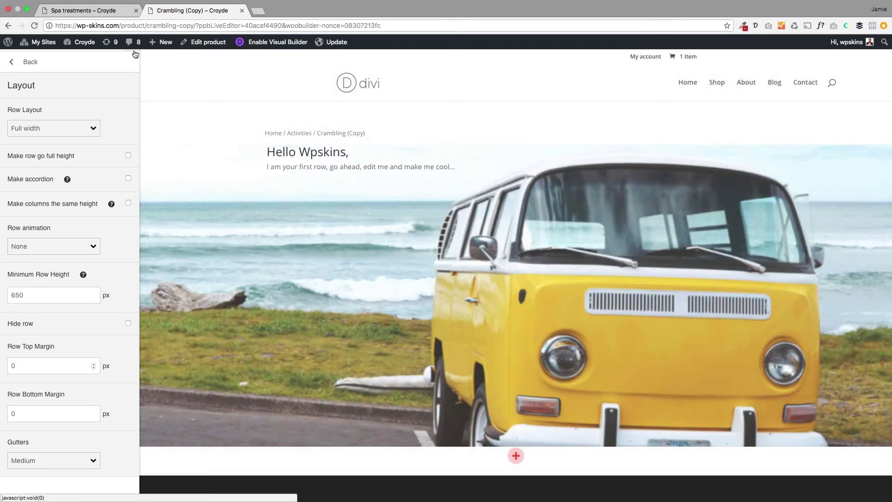
left_click(135, 57)
Step: Replace the starter heading text with 'Holidays your way'
scroll(299, 257, "down", 3)
scroll(300, 258, "up", 3)
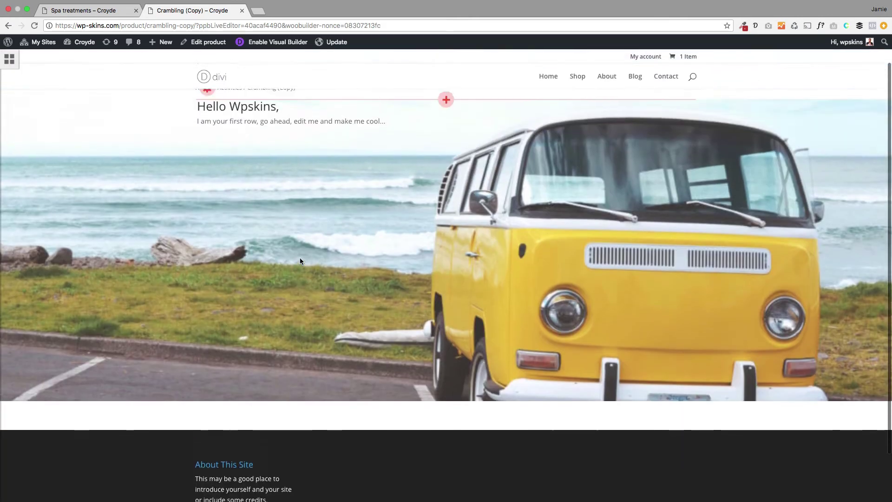
left_click_drag(279, 152, 203, 152)
key("BackSpace")
key("BackSpace")
type("Hoil")
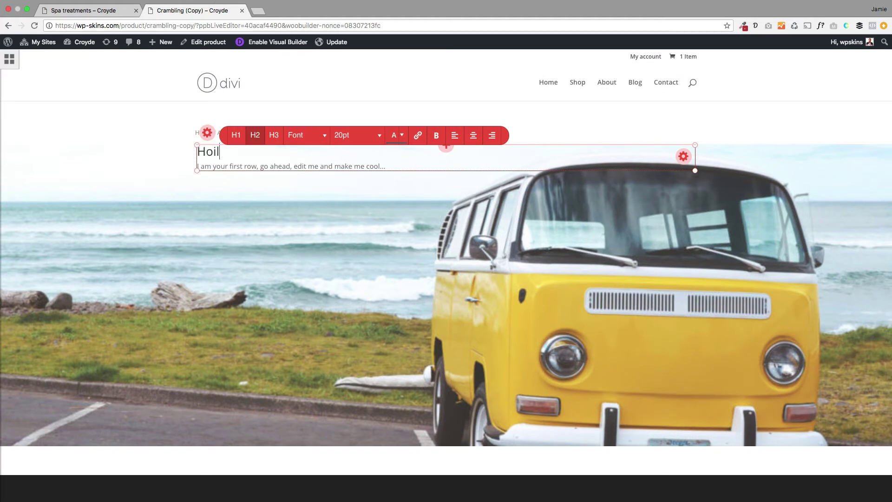
key("BackSpace")
type("liday s your ww")
key("BackSpace")
type("ay")
Step: Paste a lorem ipsum paragraph below the heading and narrow the text module to half width
left_click(754, 23)
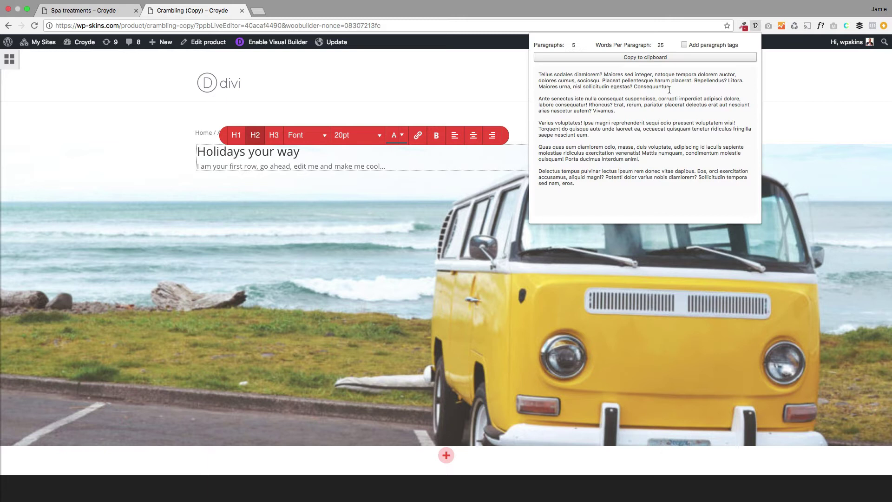
left_click_drag(669, 88, 553, 75)
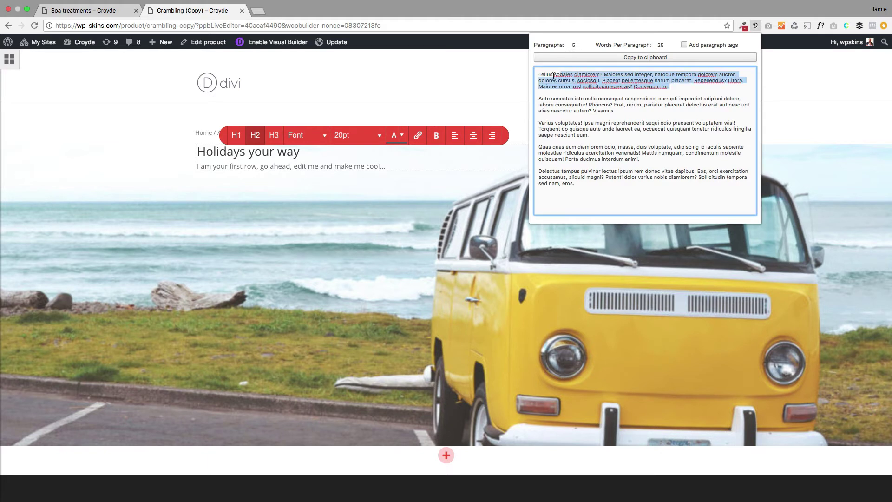
left_click(410, 166)
type("Tellus sodales diamlorem? Maiores sed integer, natoque tempora dolorem auctor, dolores cursus, sociosqu. Placeat pellentesque harum placerat. Repellendus? Litora. Maiores urna, nisl sollicitudin egestas? Consequuntur.")
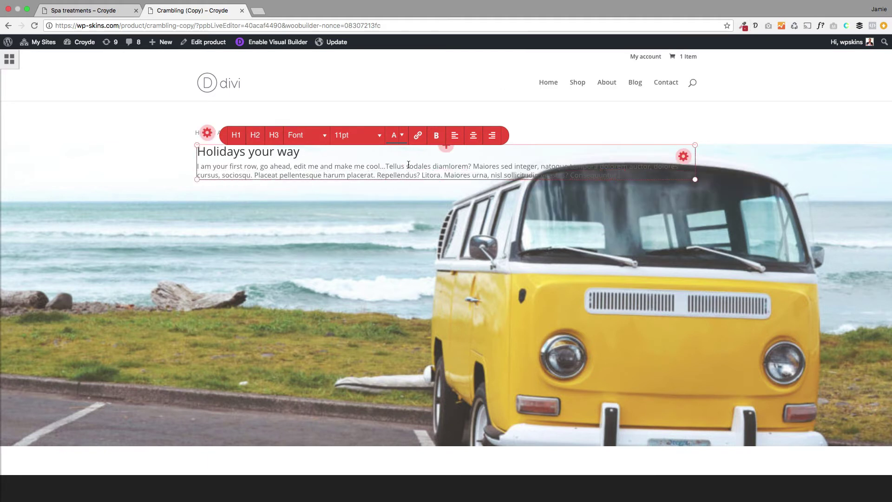
left_click(334, 154)
key("Return")
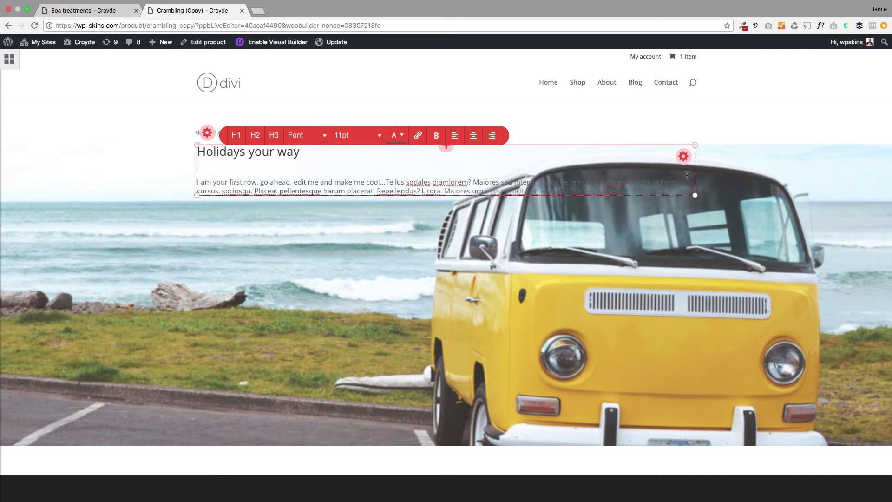
left_click_drag(694, 175, 398, 186)
Step: Enlarge the 'Holidays your way' heading with a bigger font size
left_click(265, 168)
triple_click(263, 172)
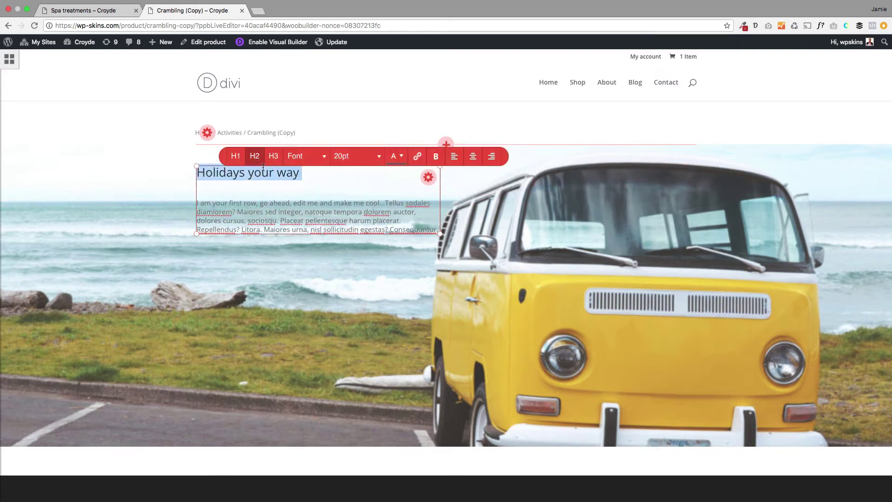
left_click(348, 161)
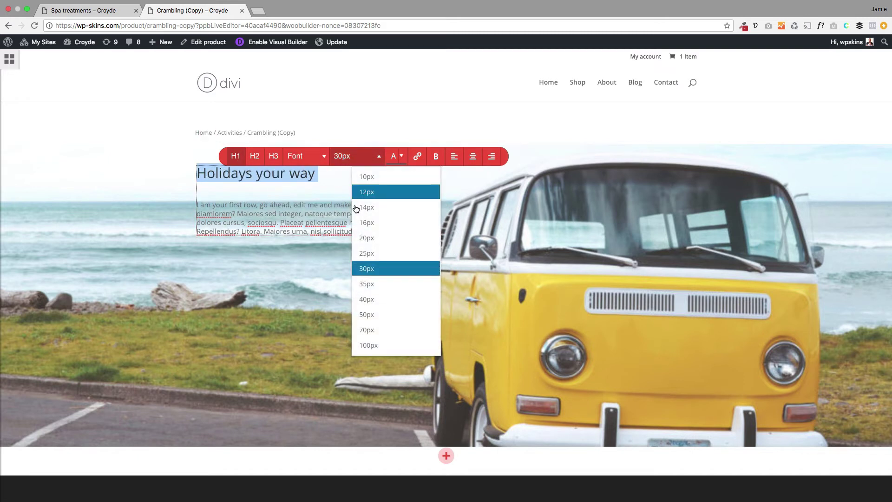
left_click(372, 315)
left_click(282, 288)
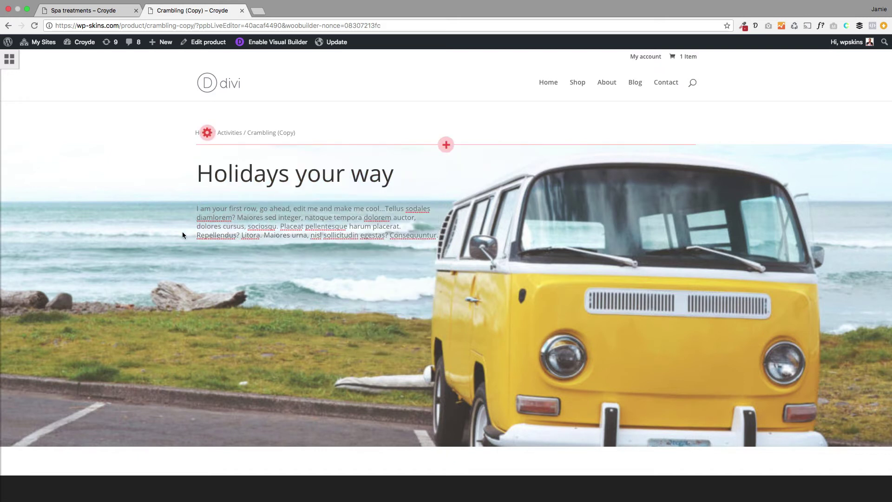
scroll(193, 223, "down", 3)
scroll(192, 227, "up", 2)
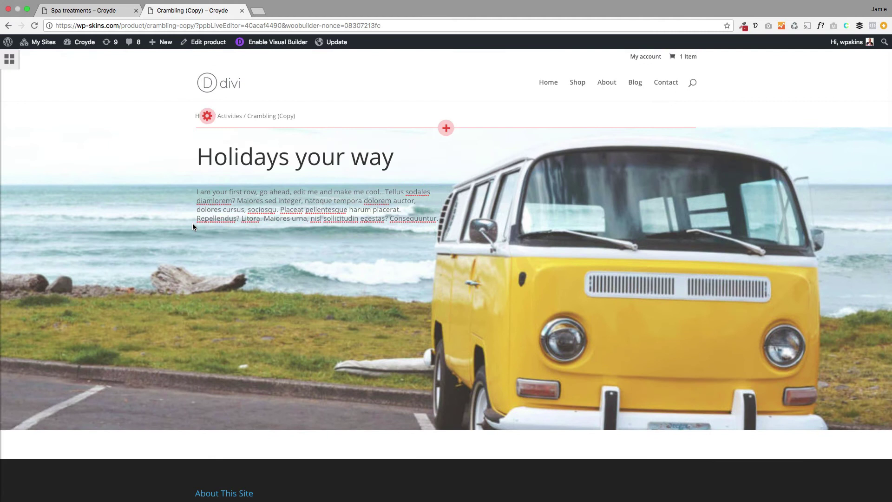
scroll(223, 308, "down", 2)
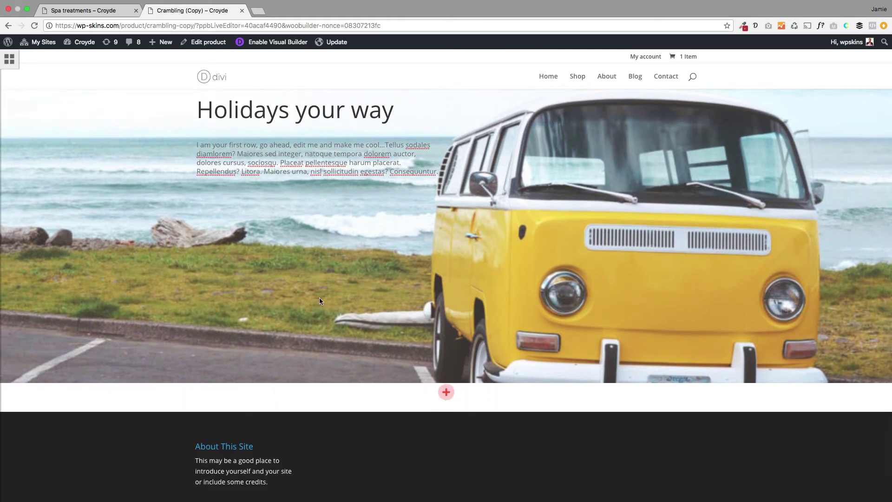
Step: Add the WC - Product details module to the page below the van header row
left_click(9, 59)
scroll(109, 360, "down", 4)
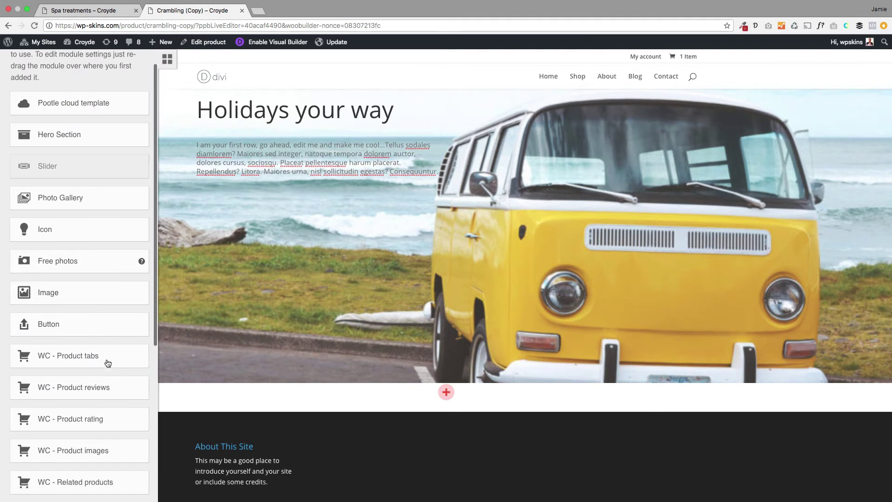
scroll(116, 360, "down", 3)
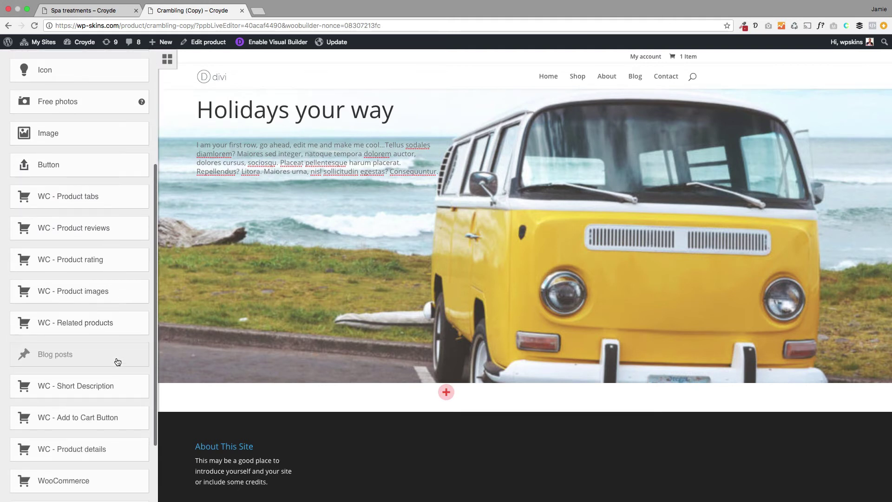
scroll(116, 360, "up", 3)
scroll(115, 356, "down", 2)
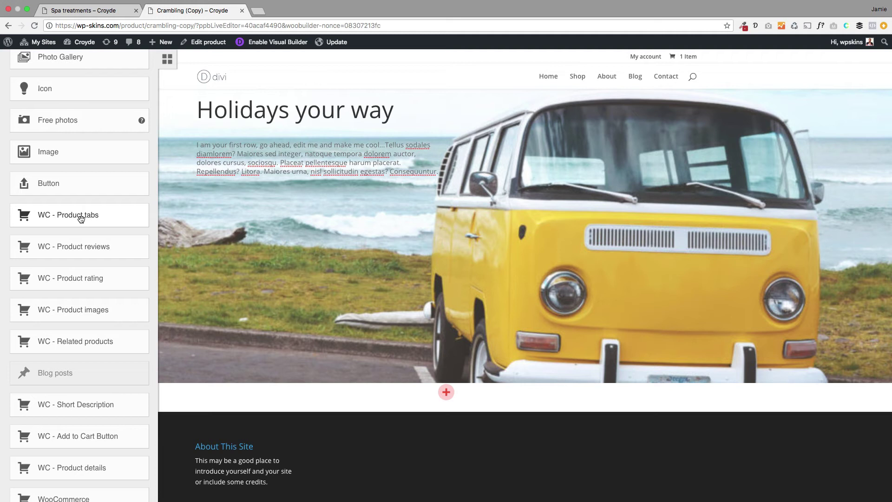
scroll(70, 344, "down", 3)
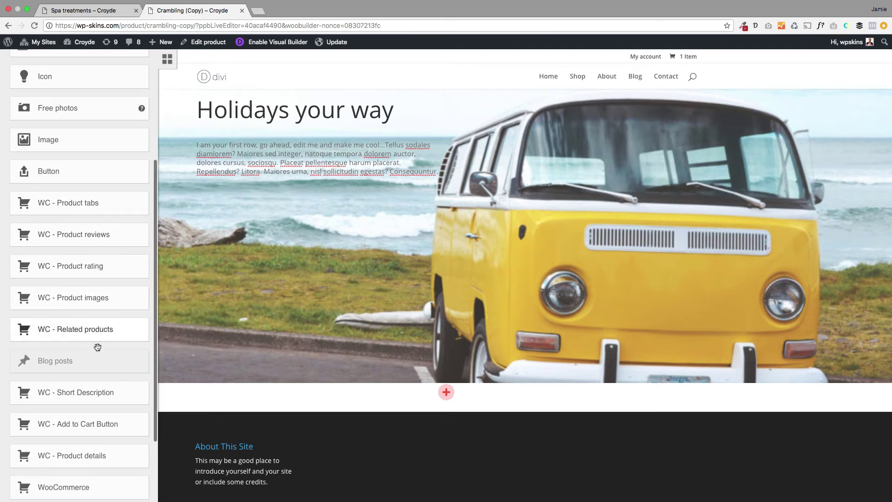
left_click_drag(59, 381, 450, 407)
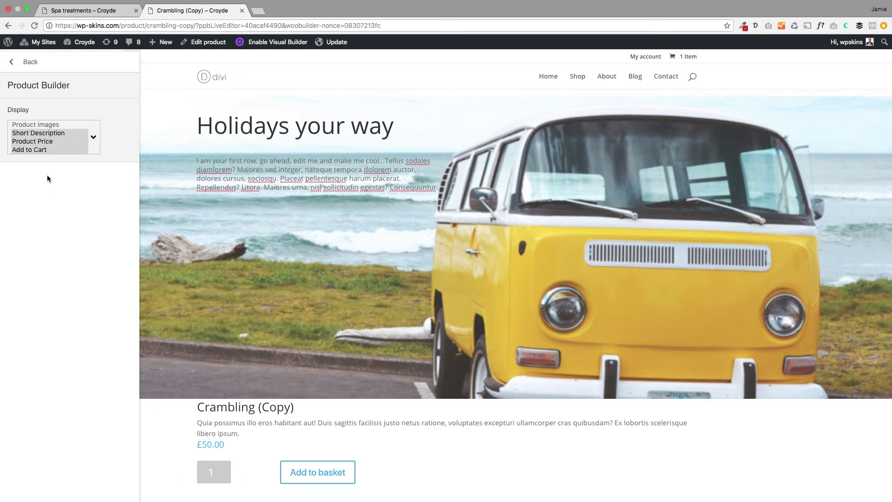
Step: Review the product details module's display and style settings, then close the sidebar
left_click(25, 65)
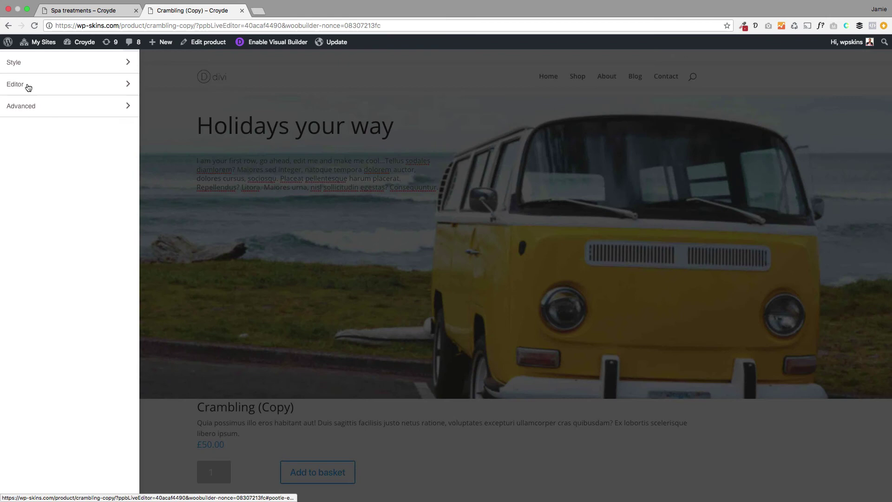
left_click(42, 70)
left_click(23, 62)
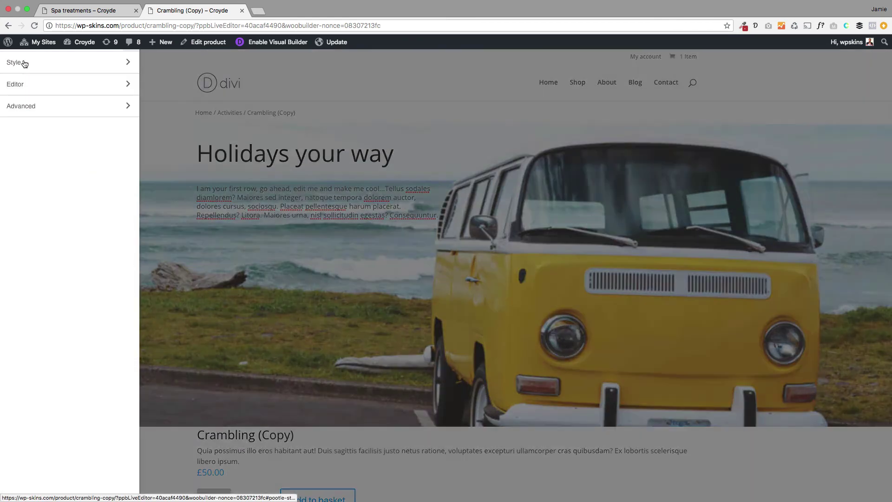
left_click(129, 54)
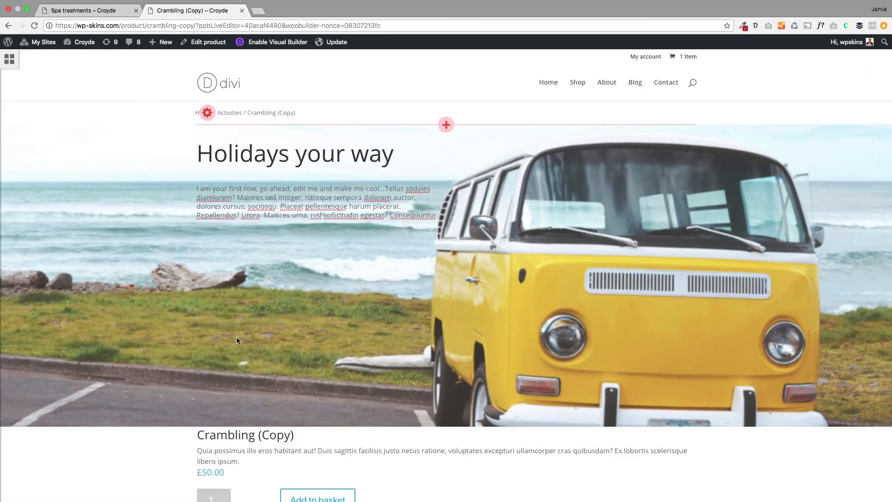
scroll(232, 337, "down", 5)
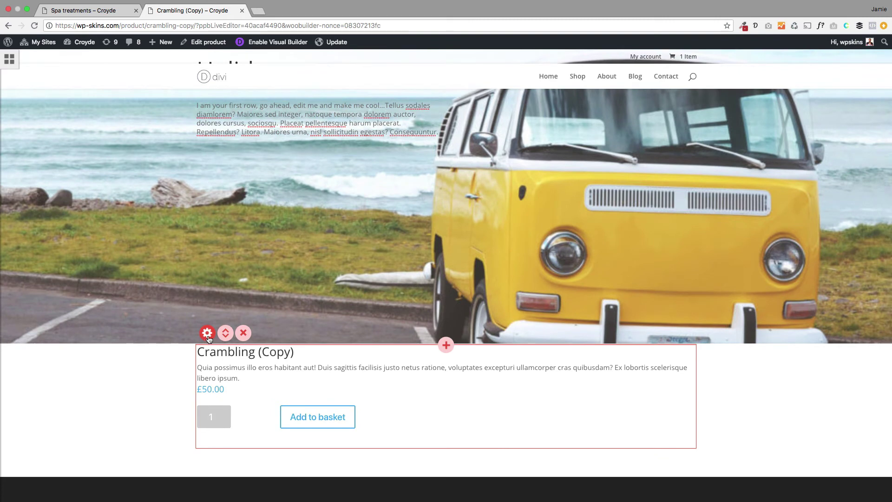
Step: Set the product details row's top margin to 50 px
left_click(207, 333)
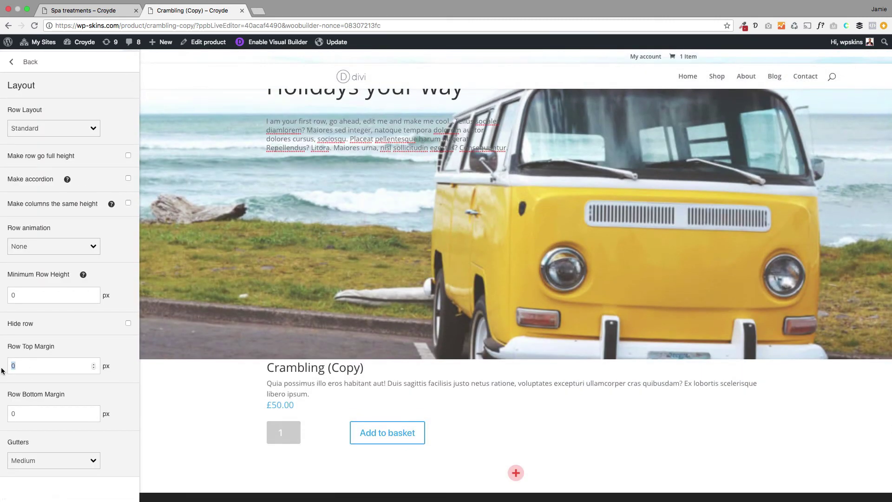
left_click_drag(28, 366, 4, 372)
type("50")
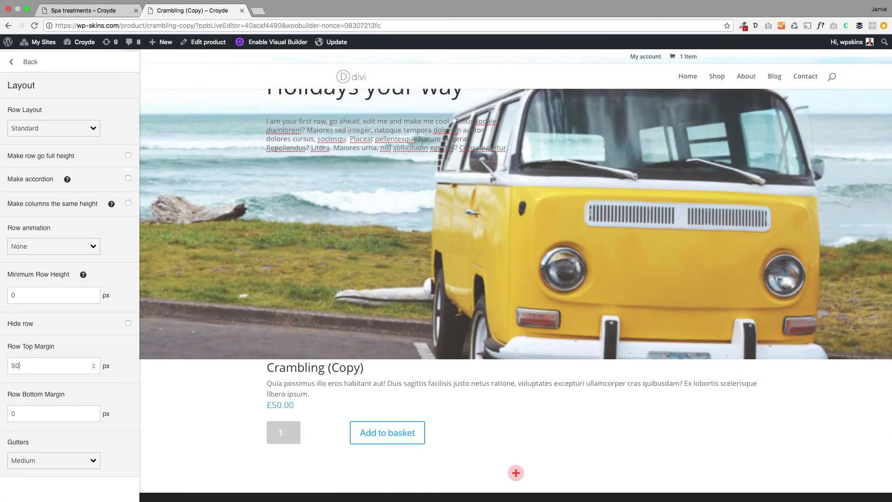
left_click(134, 55)
left_click(134, 56)
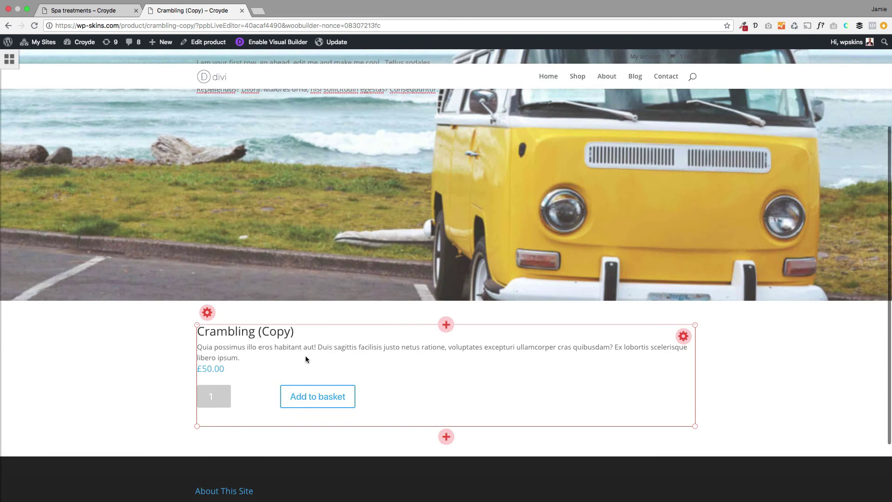
scroll(328, 288, "up", 2)
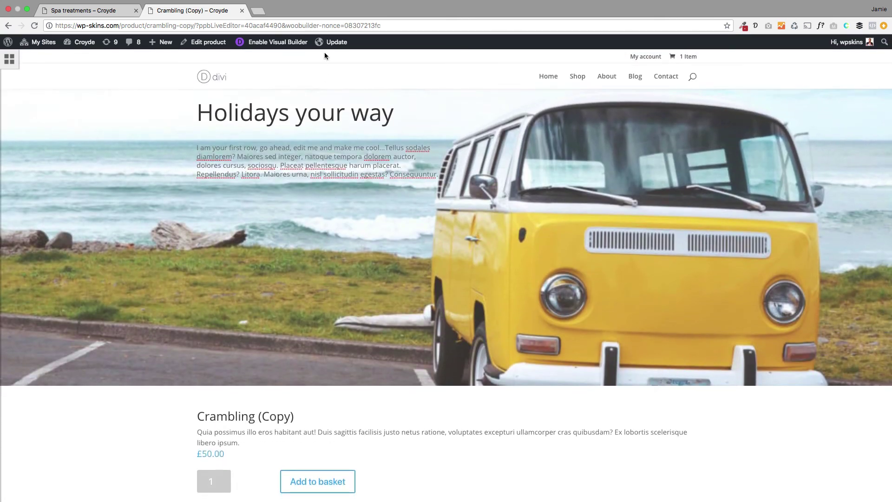
Step: Save the builder layout and scroll through the live Crambling (Copy) page
left_click(331, 42)
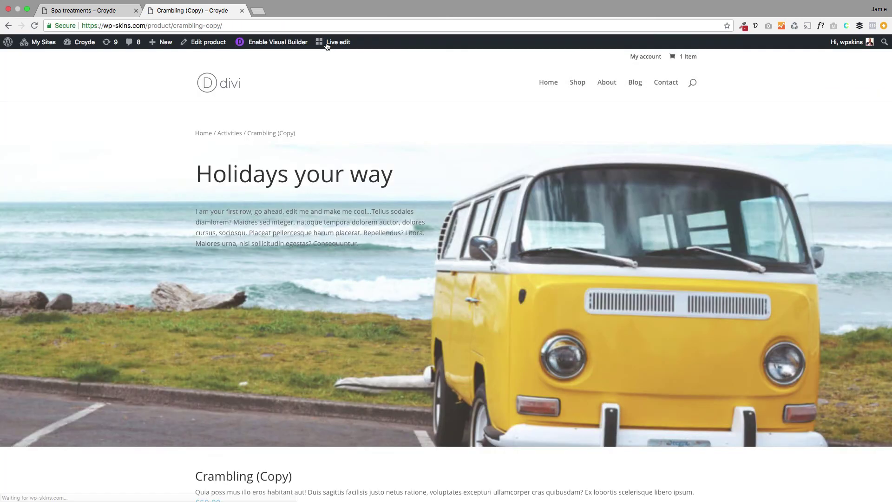
scroll(224, 235, "down", 5)
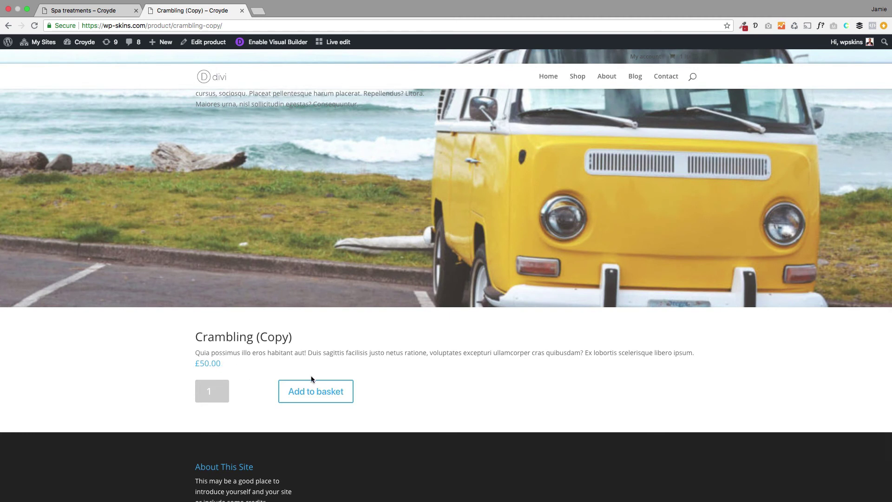
scroll(311, 376, "up", 3)
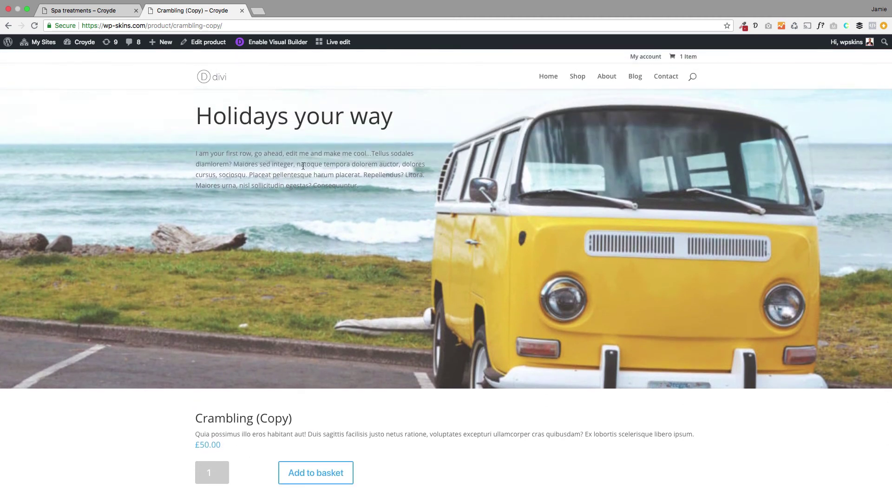
scroll(273, 220, "up", 3)
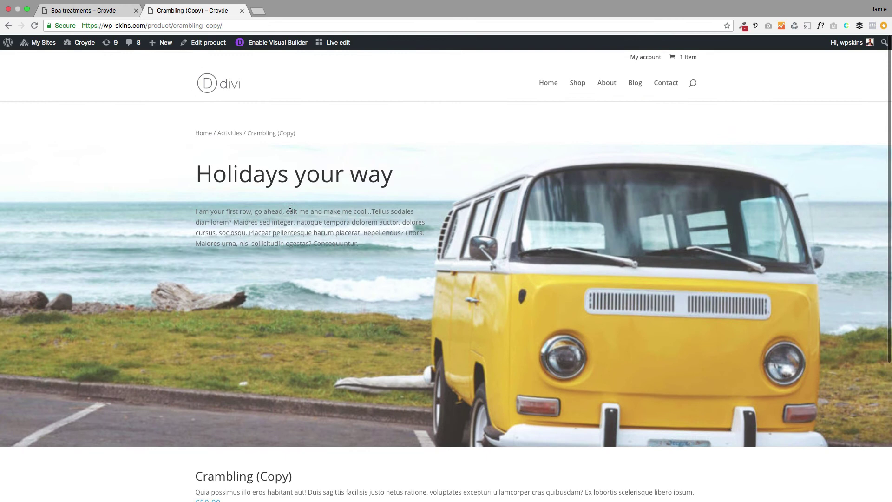
Step: Retitle the product copy 'Crambling in Devon', change its regular price from 50 to 25, and update it
left_click(194, 46)
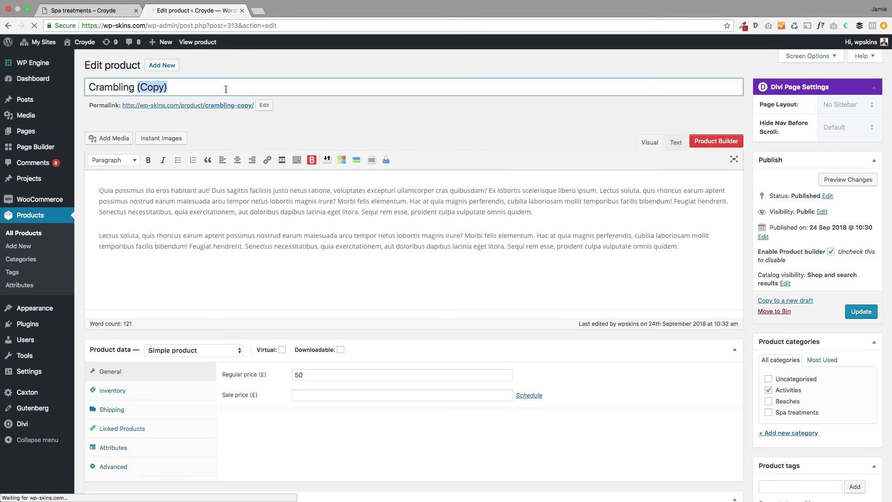
key("BackSpace")
type("in ")
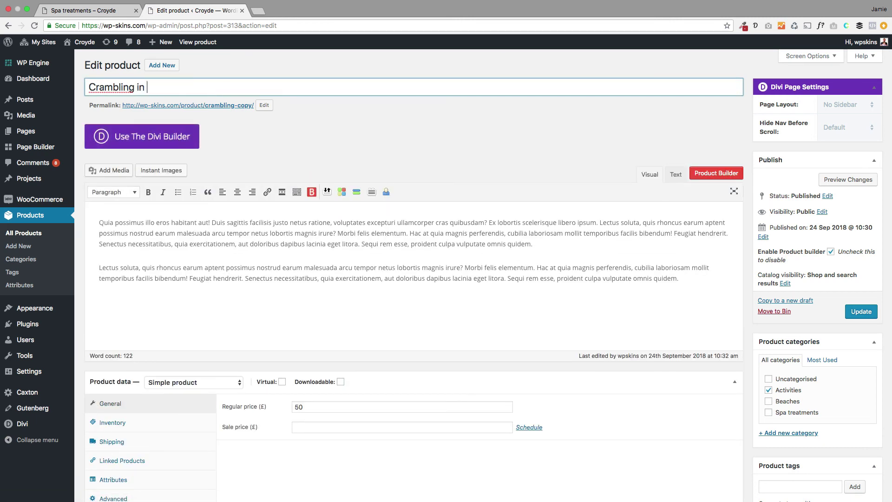
type("Deven")
scroll(334, 294, "down", 5)
left_click(312, 290)
double_click(312, 290)
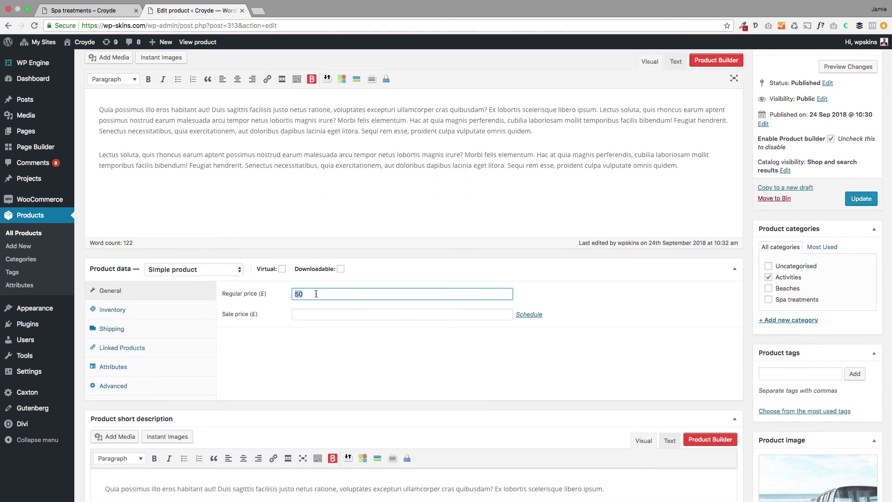
type("25")
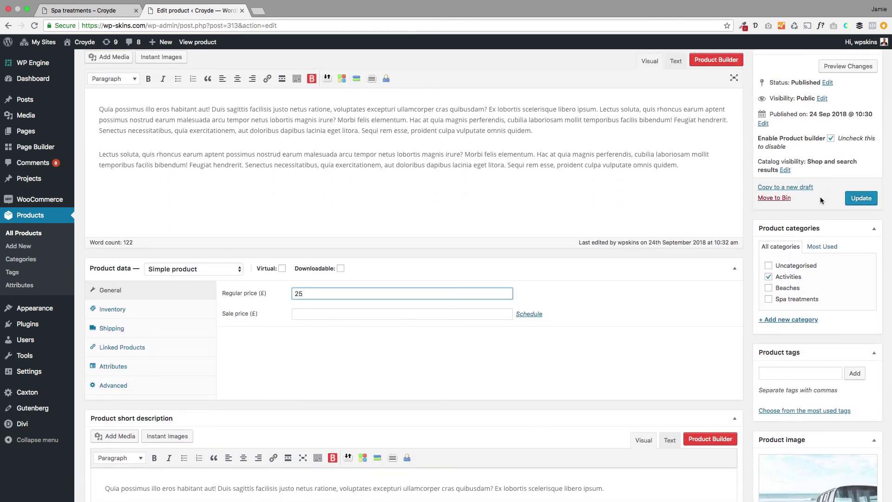
left_click(850, 200)
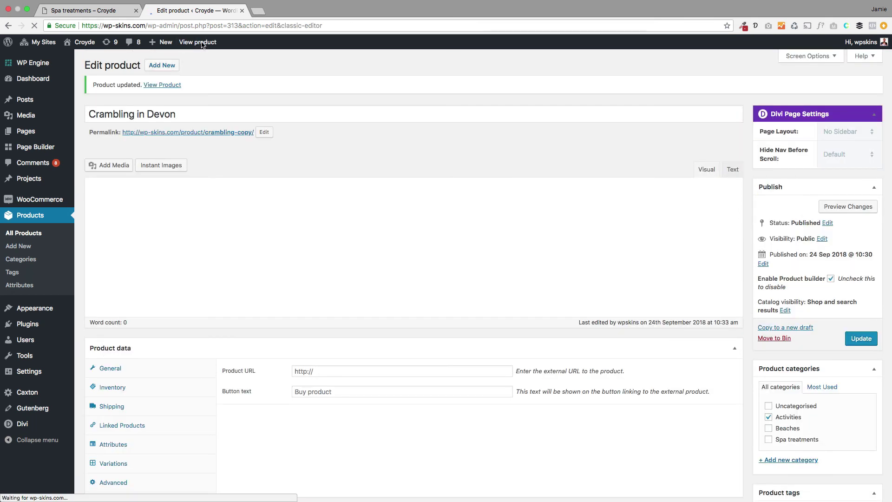
Step: View the live 'Crambling in Devon' product page, scrolling to check the van header and £25.00 price
left_click(202, 43)
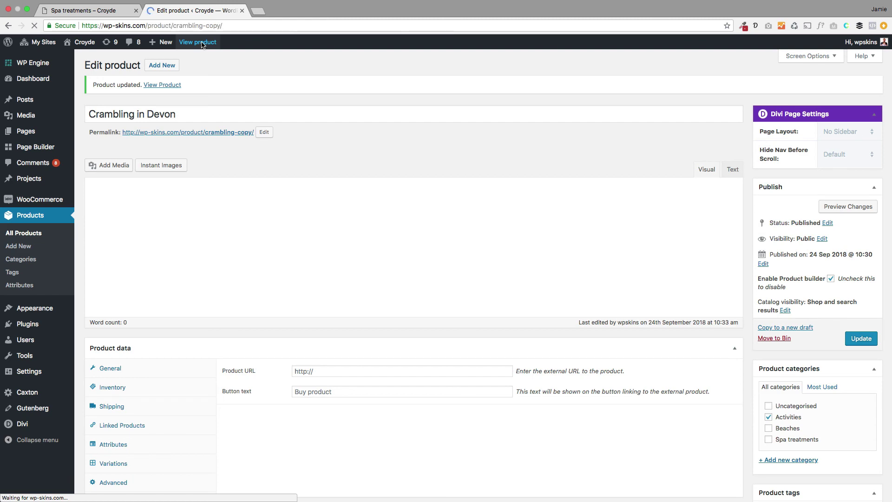
scroll(175, 227, "down", 3)
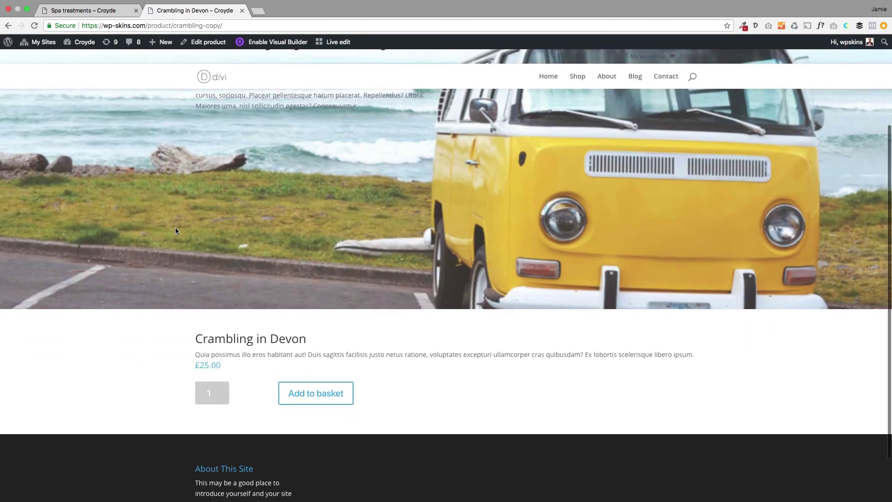
scroll(175, 227, "up", 3)
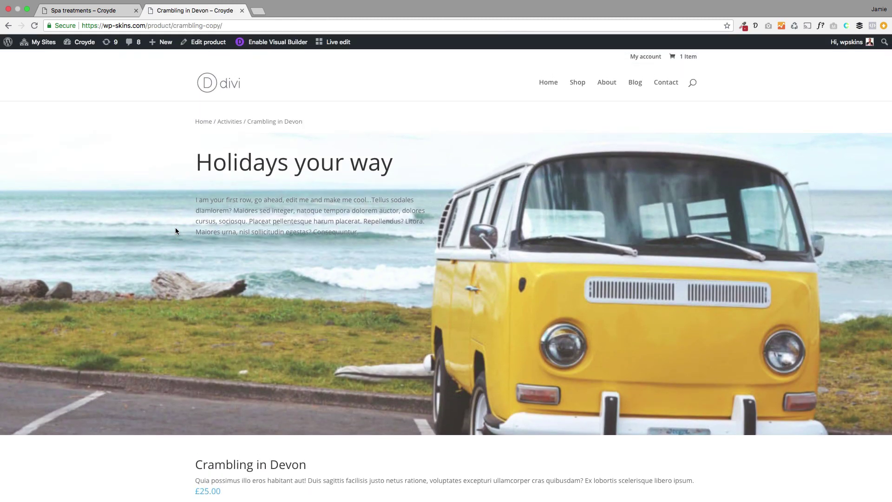